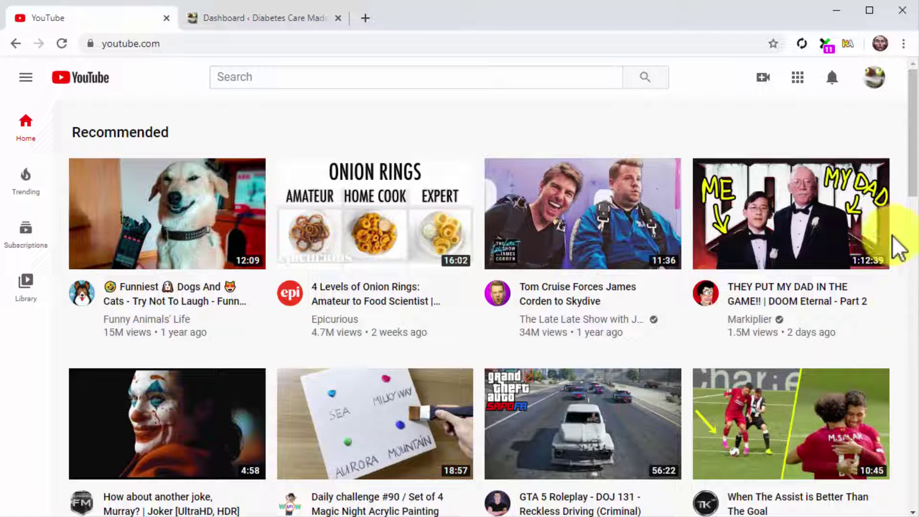
- Open YouTube Studio and show the channel's list of videos
left_click(873, 78)
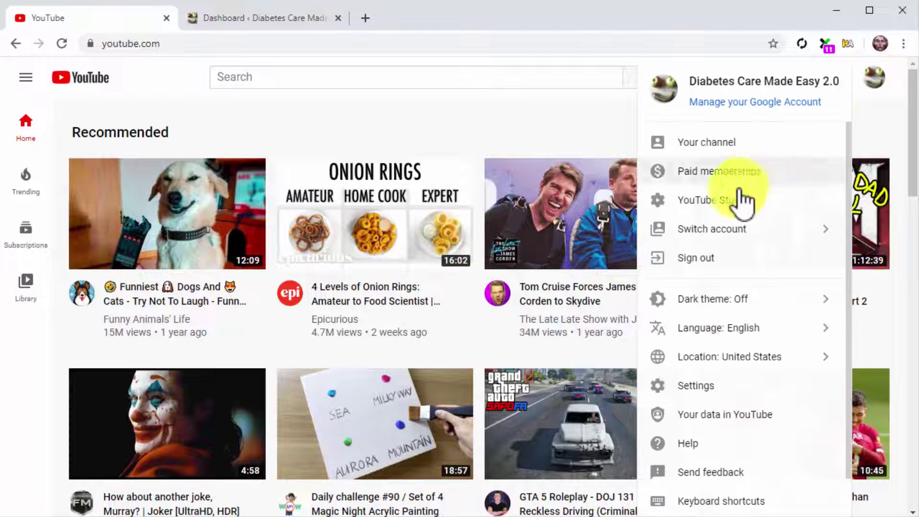
left_click(737, 200)
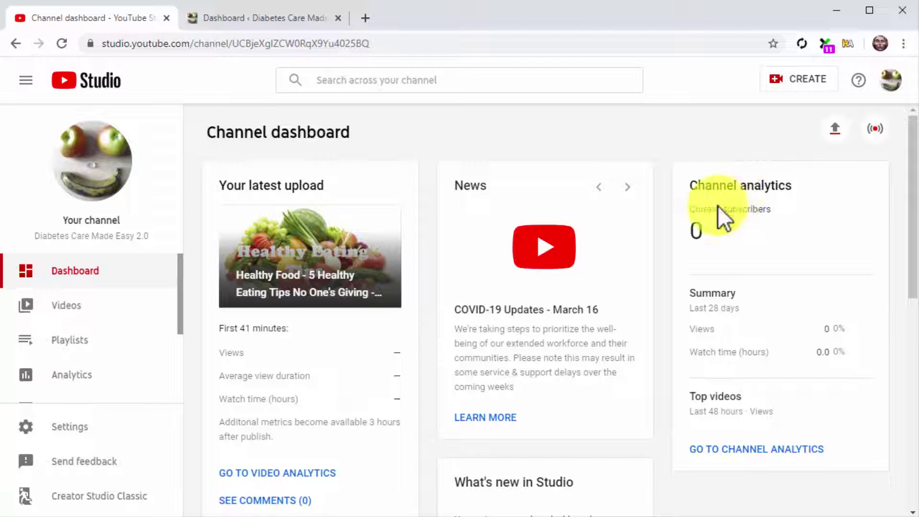
left_click(157, 314)
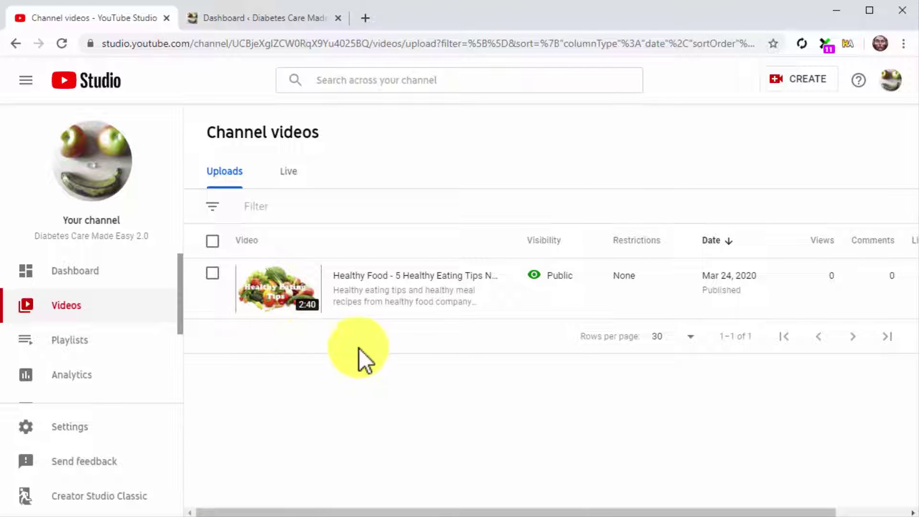
- Copy the Healthy Food video's shareable link and return to the WordPress dashboard
mouse_move(496, 309)
left_click(489, 289)
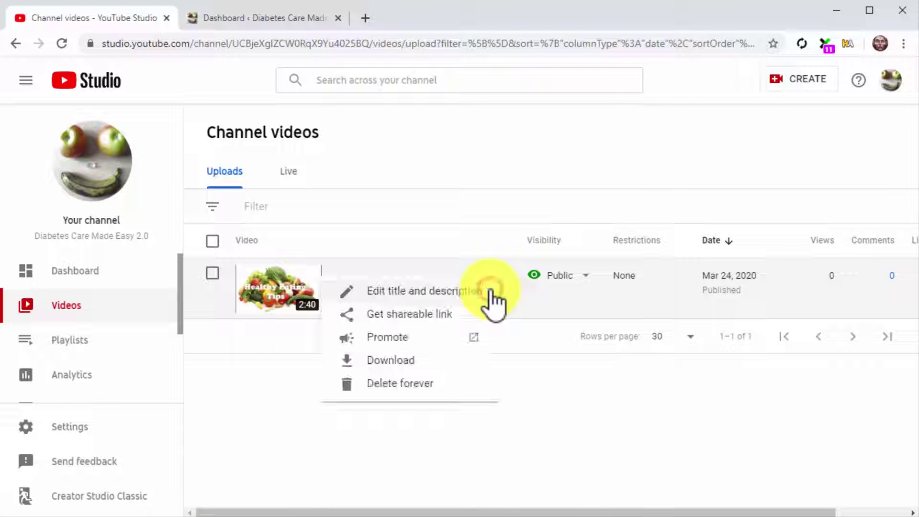
left_click(444, 315)
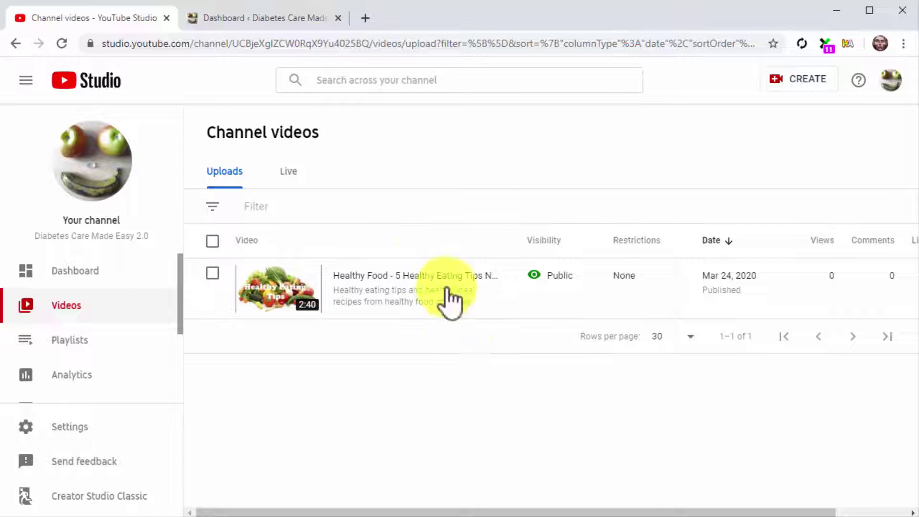
left_click(307, 24)
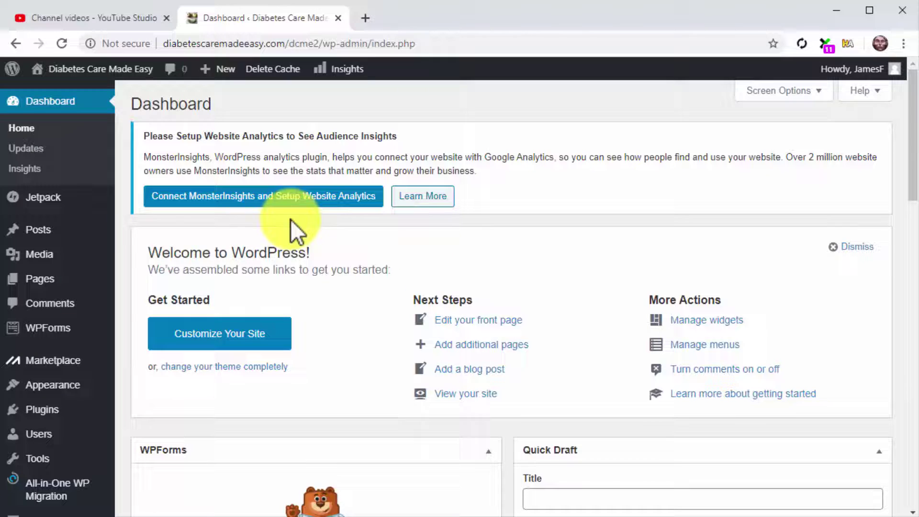
- Show the Posts flyout submenu in the WordPress admin sidebar
mouse_move(88, 224)
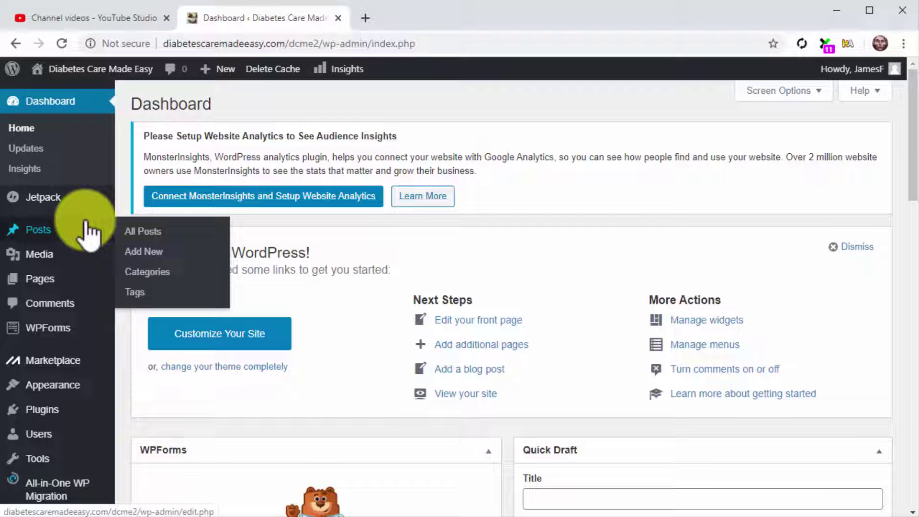
- Add a new post titled 'Healthy Food - 5 Healthy Eating Tips No One's Giving'
left_click(185, 257)
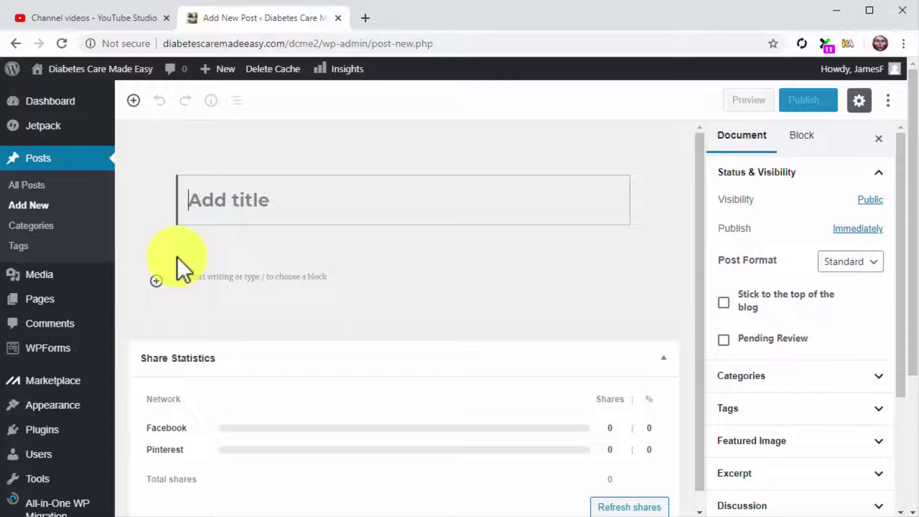
type("Healt")
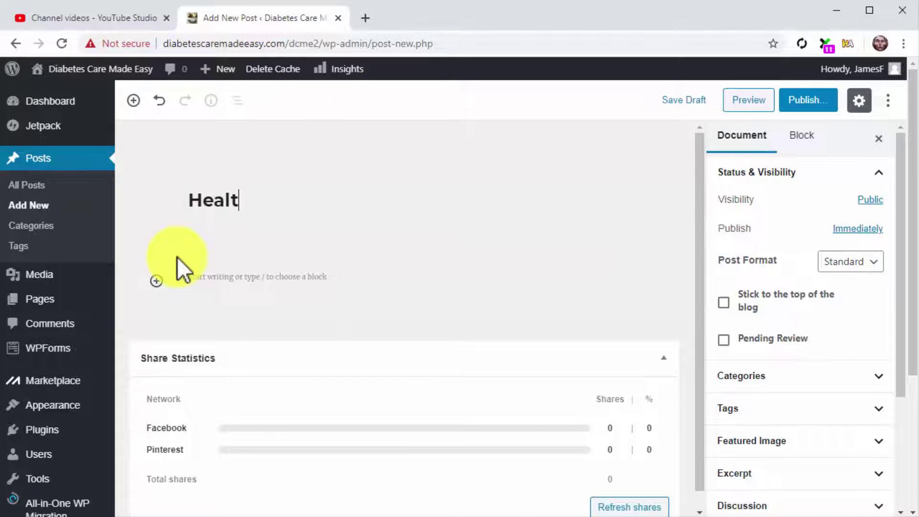
type("hy Food")
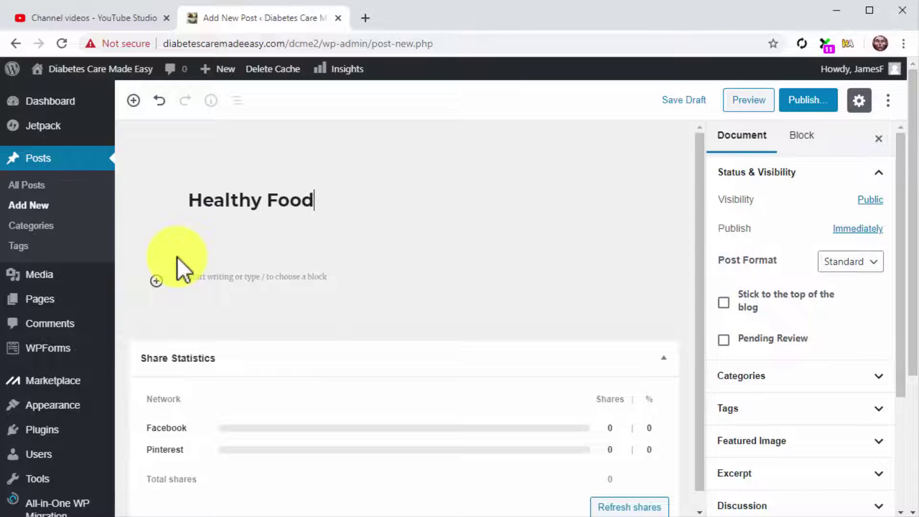
type(" - 5 Healthy E")
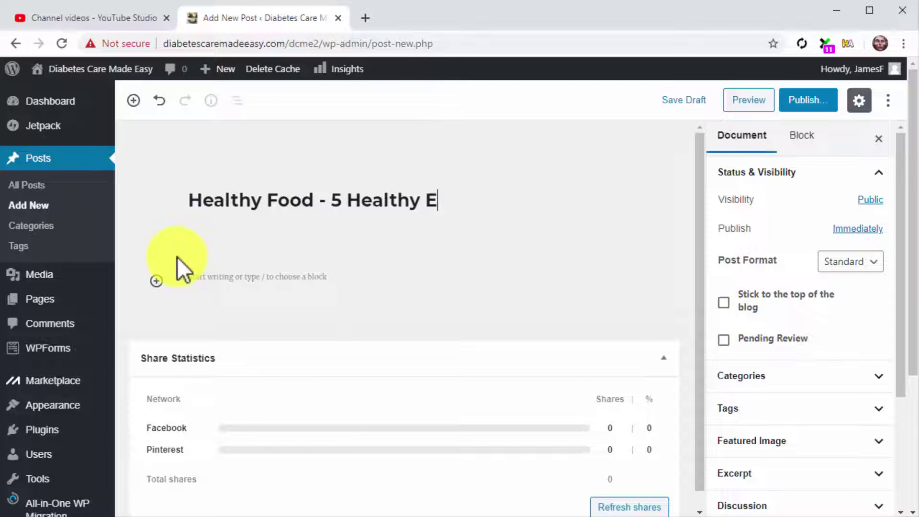
type("ating")
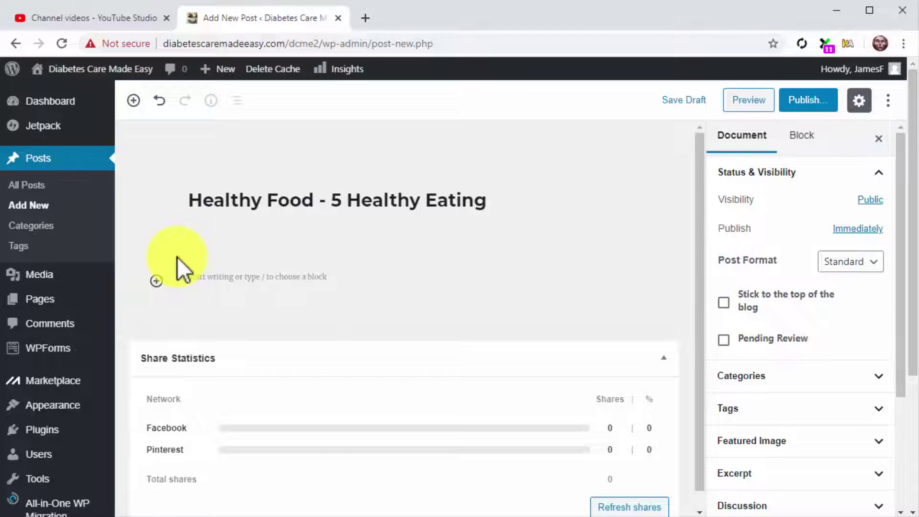
type(" Tips No One's")
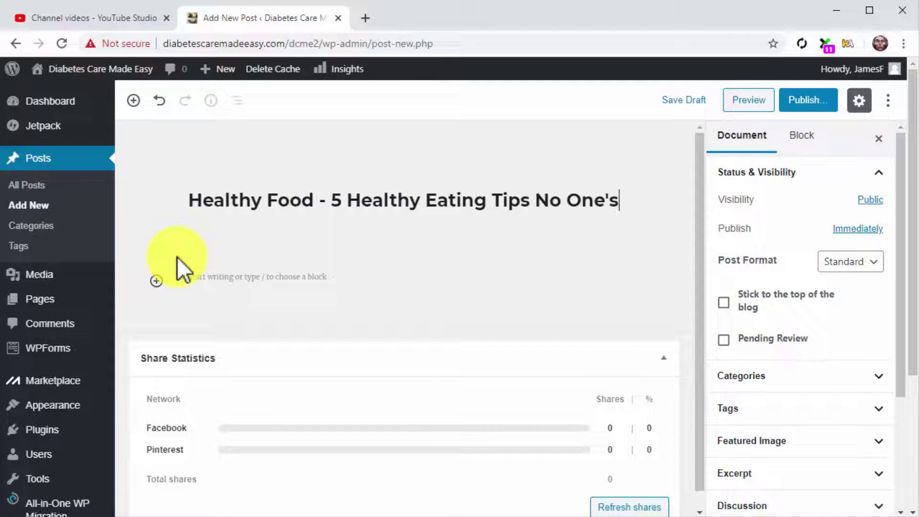
type(" Giving")
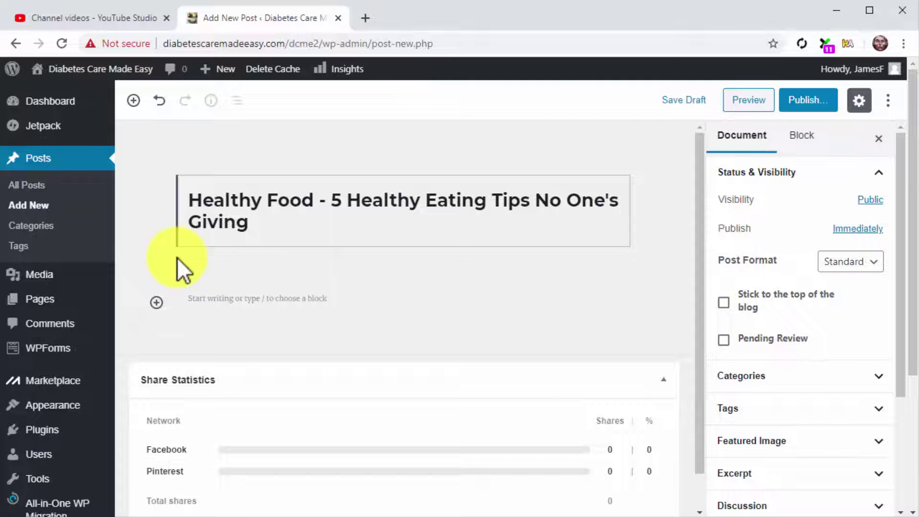
- Paste the prepared diet article into the post body at custom font size 14
left_click(213, 299)
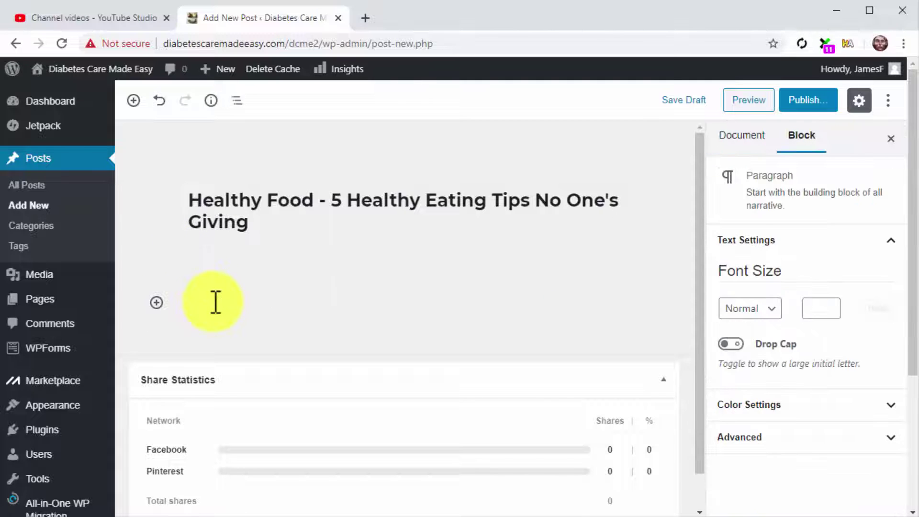
key("ctrl+v")
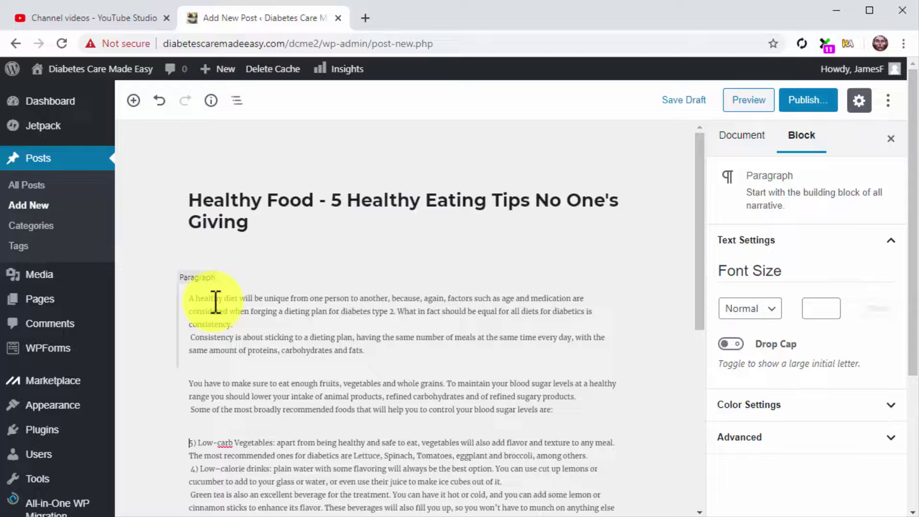
left_click(383, 355)
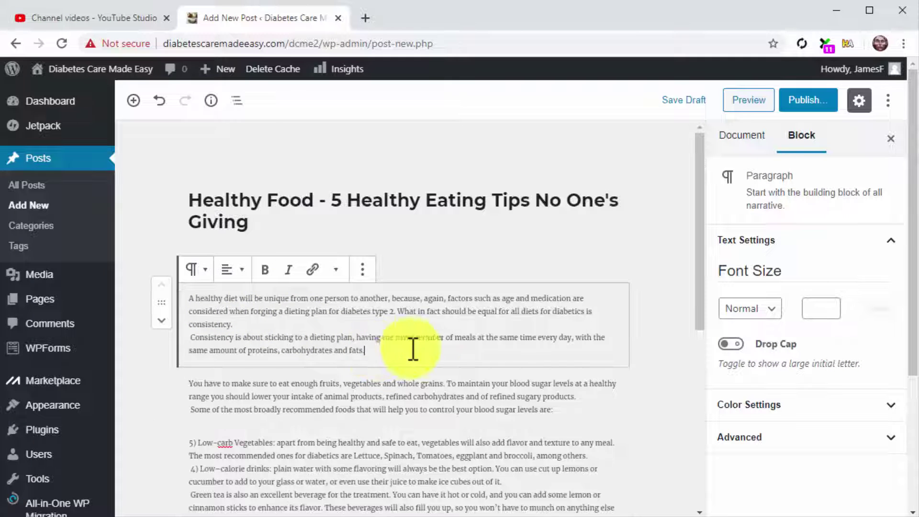
left_click(820, 309)
type("14")
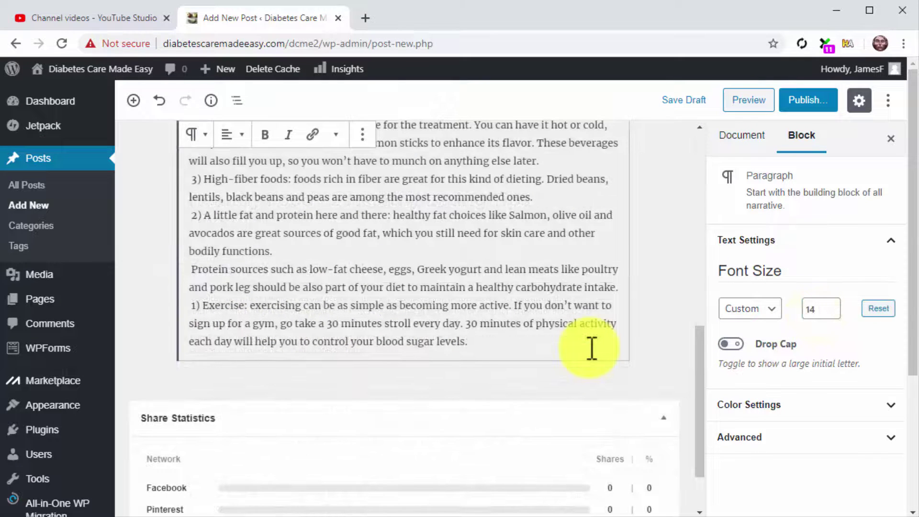
- Add a closing sentence pointing readers to the video, at custom font size 24
key("Return")
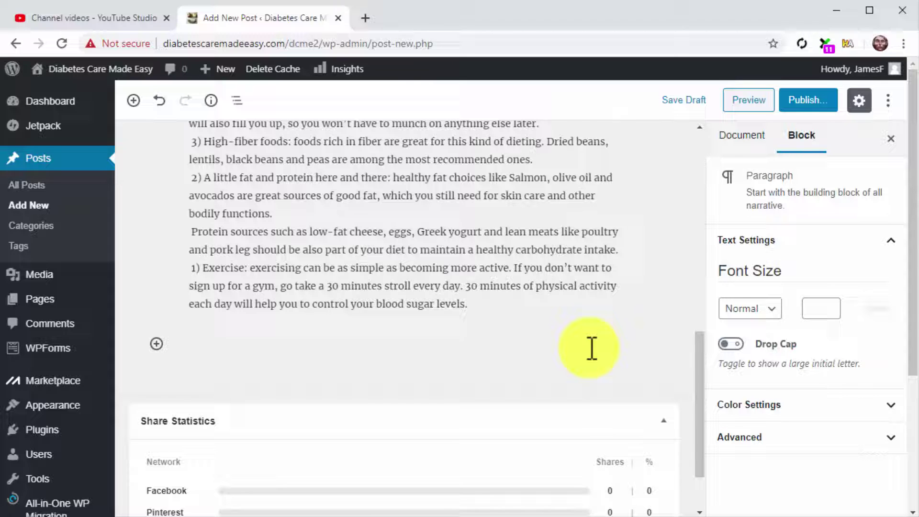
type("We go i")
key("ctrl+v")
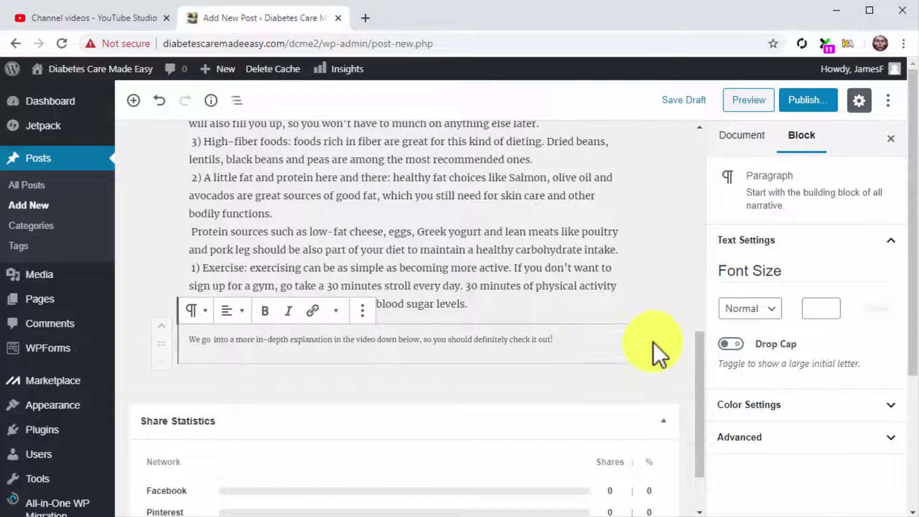
left_click(808, 314)
type("24")
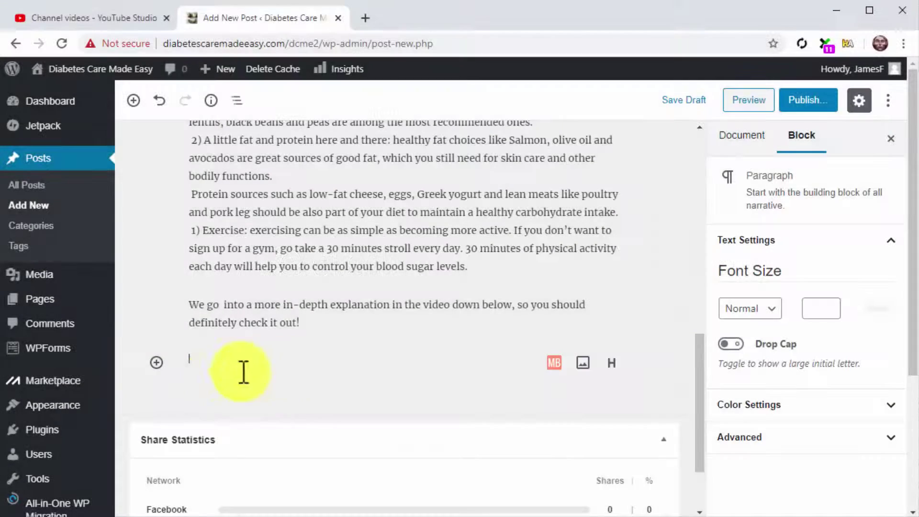
- Insert a YouTube block from the Embeds category below the closing sentence
left_click(158, 365)
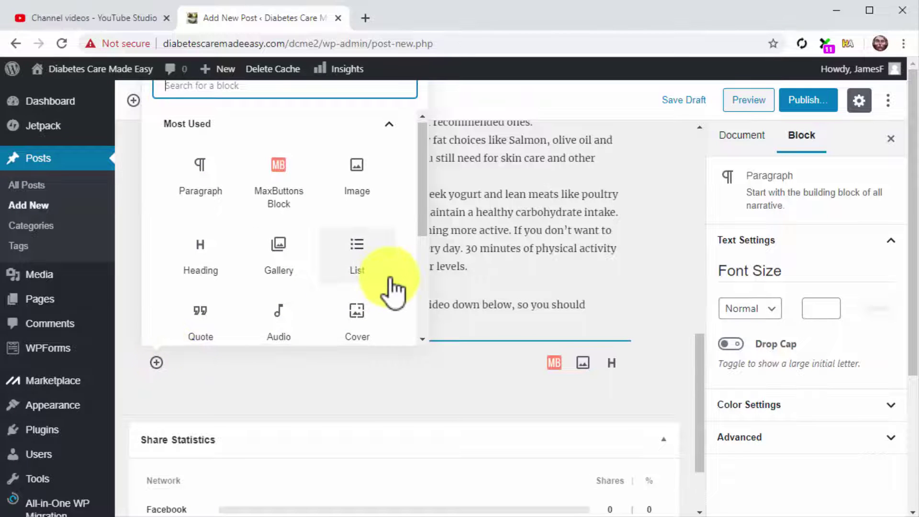
scroll(390, 287, "down", 3)
scroll(392, 290, "down", 2)
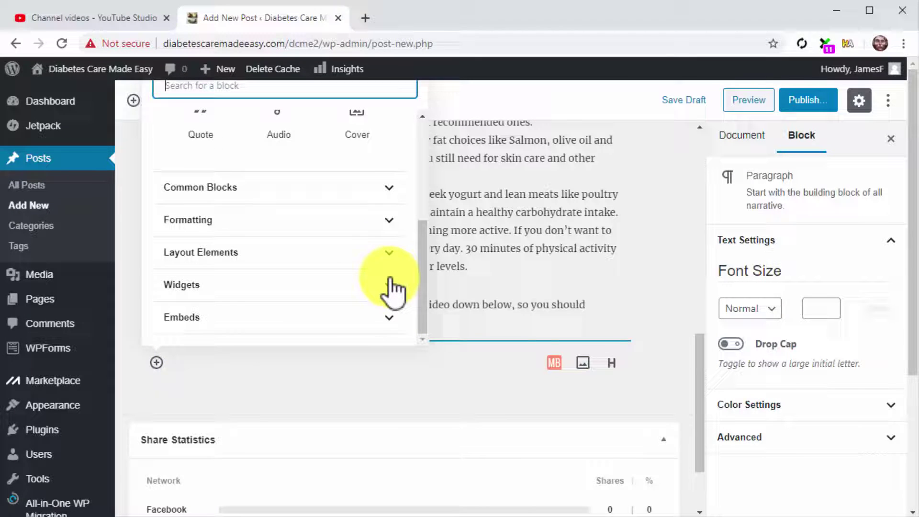
left_click(367, 316)
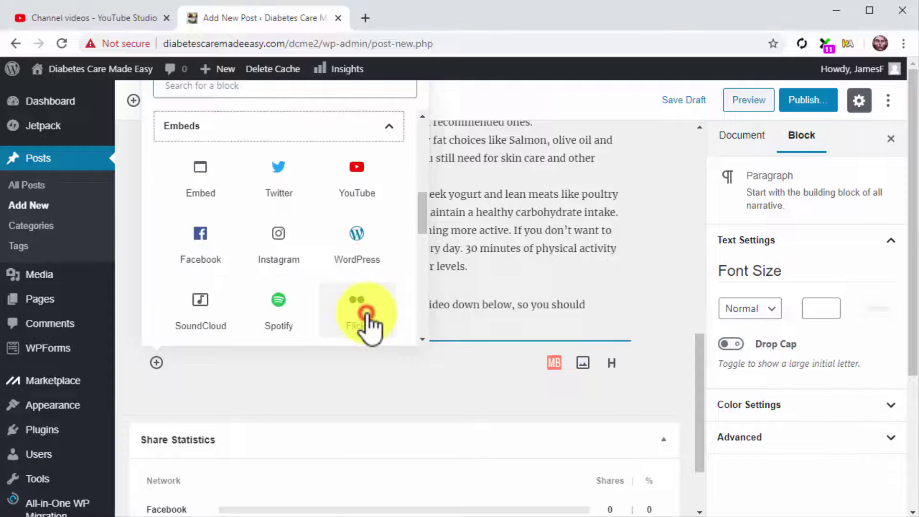
left_click(363, 194)
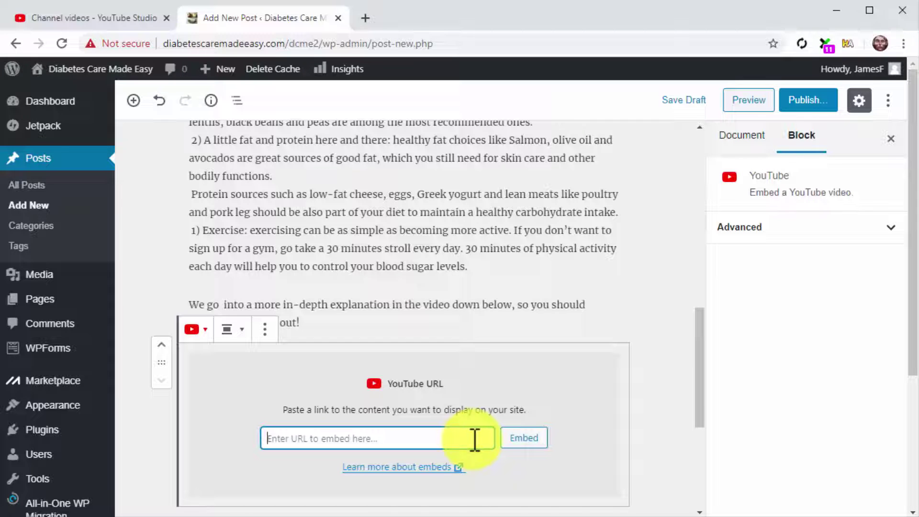
- Embed the Healthy Food video by pasting its youtu.be link into the YouTube block
key("ctrl+v")
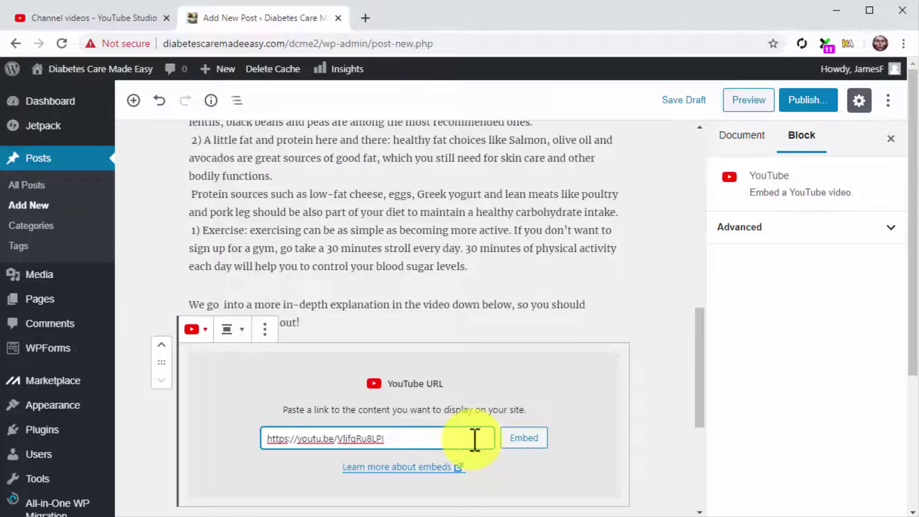
left_click(513, 441)
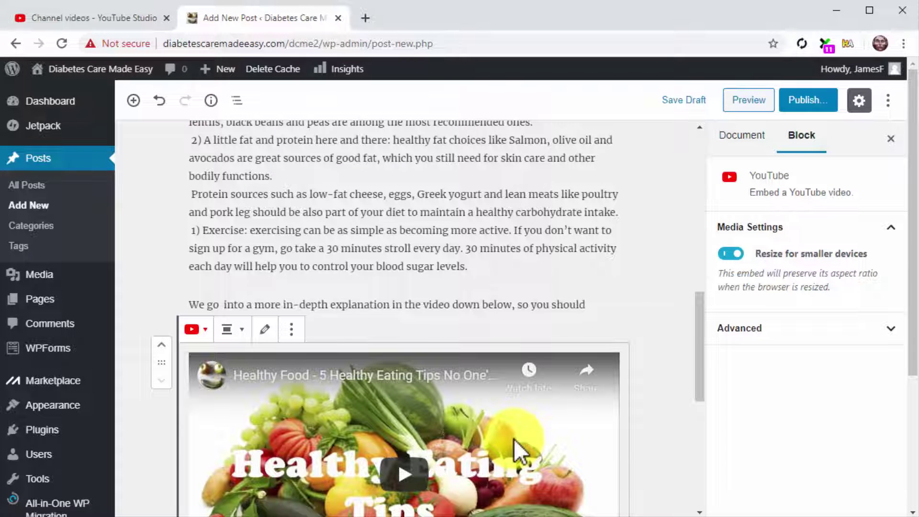
scroll(654, 441, "down", 3)
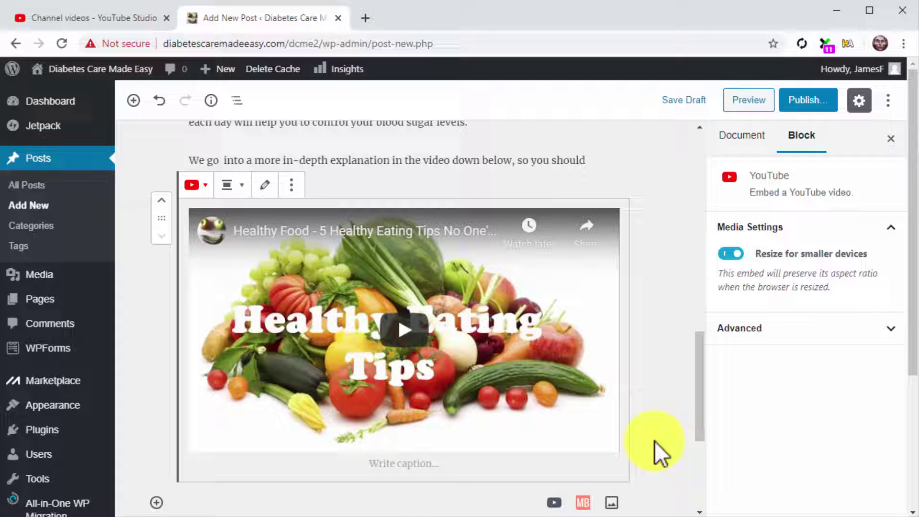
- Caption the video 'Watch on YouTube' and link the caption to the video's youtu.be URL
left_click(466, 463)
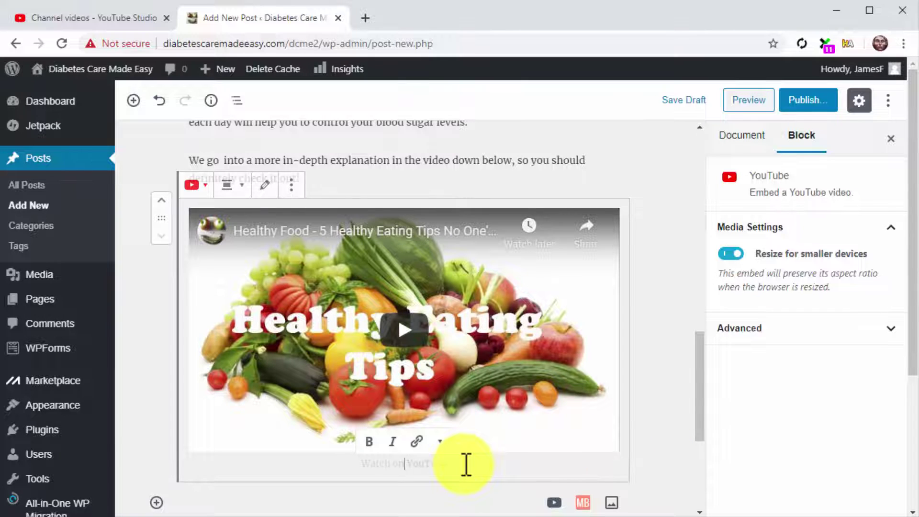
type("Watch on YouTube")
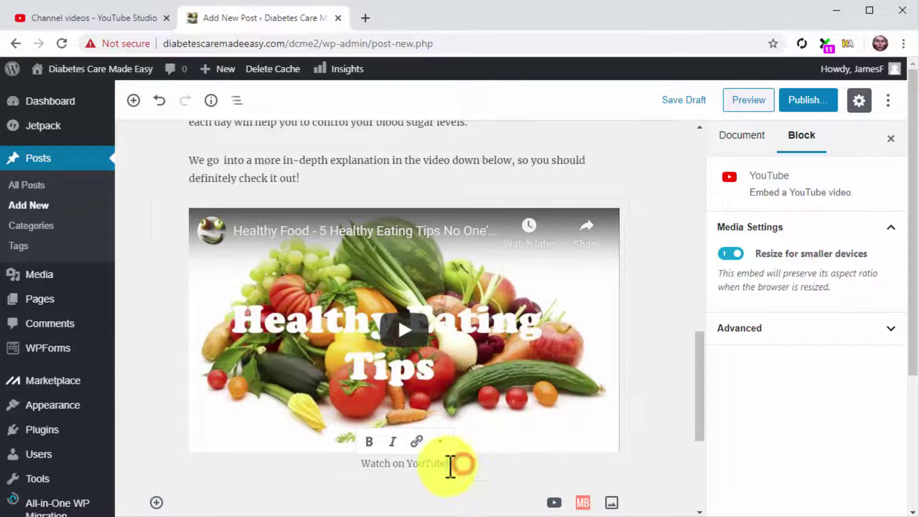
left_click_drag(455, 464, 407, 463)
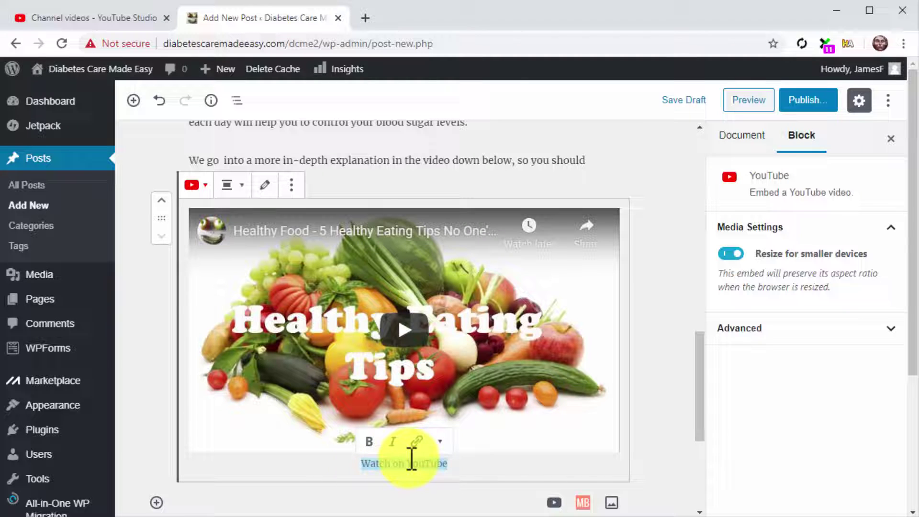
left_click(417, 442)
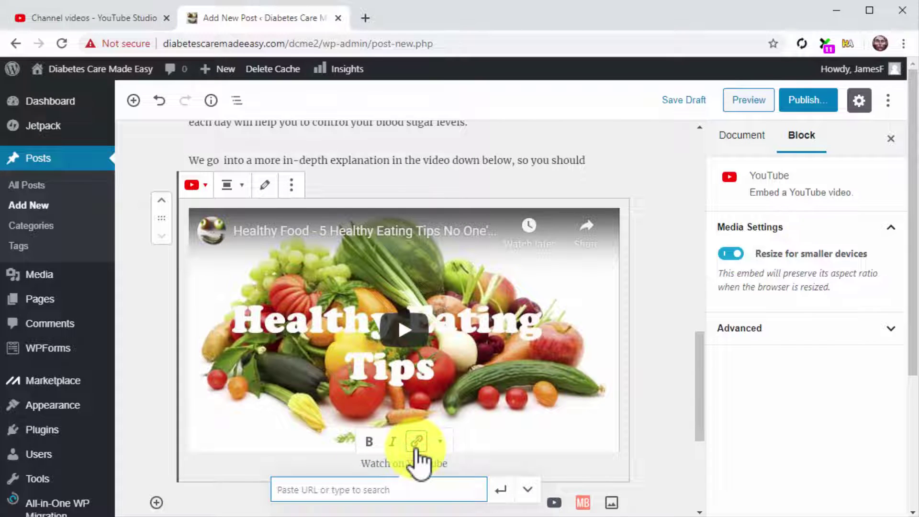
type("https://youtu.be/VljfqRu8LPI")
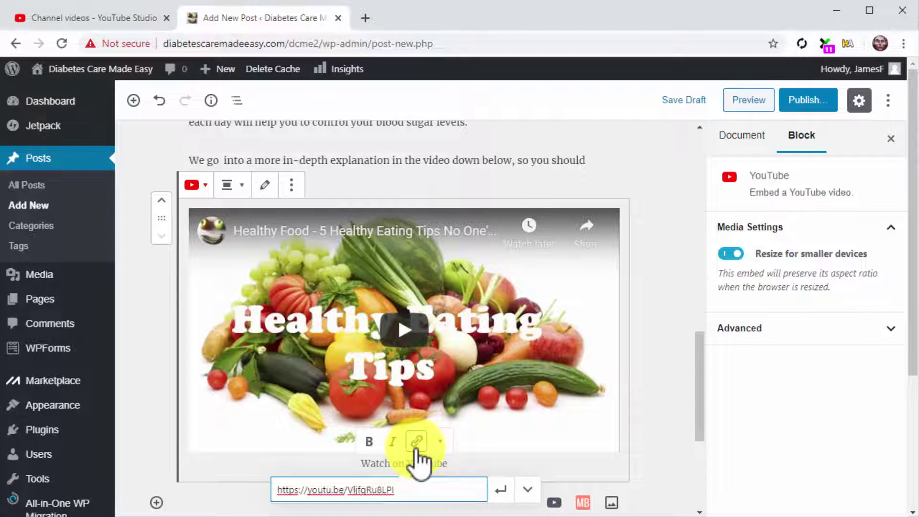
left_click(499, 496)
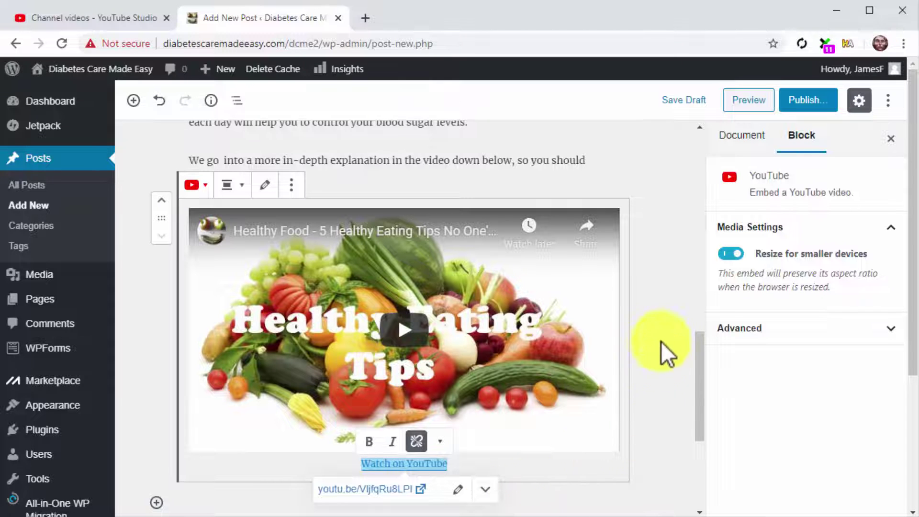
- Add the tags Healthy Foods and Healthy Eating to the post
left_click(728, 142)
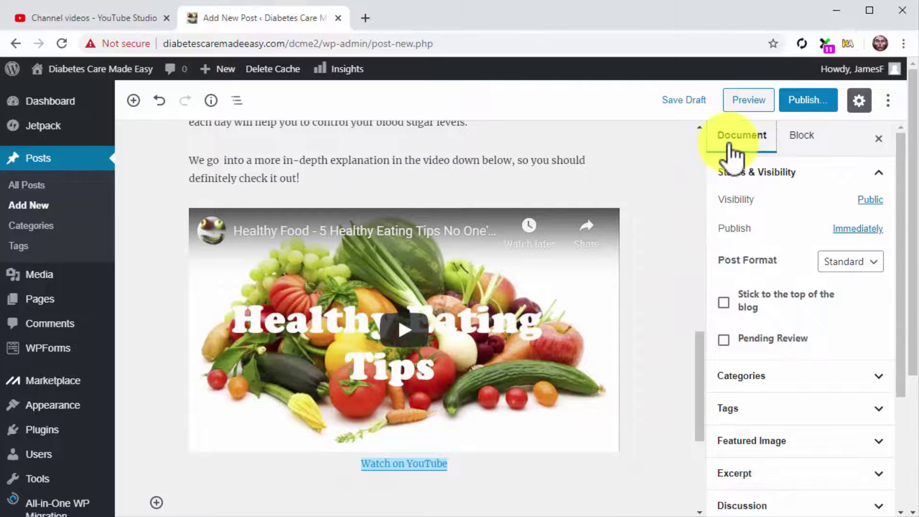
left_click(790, 413)
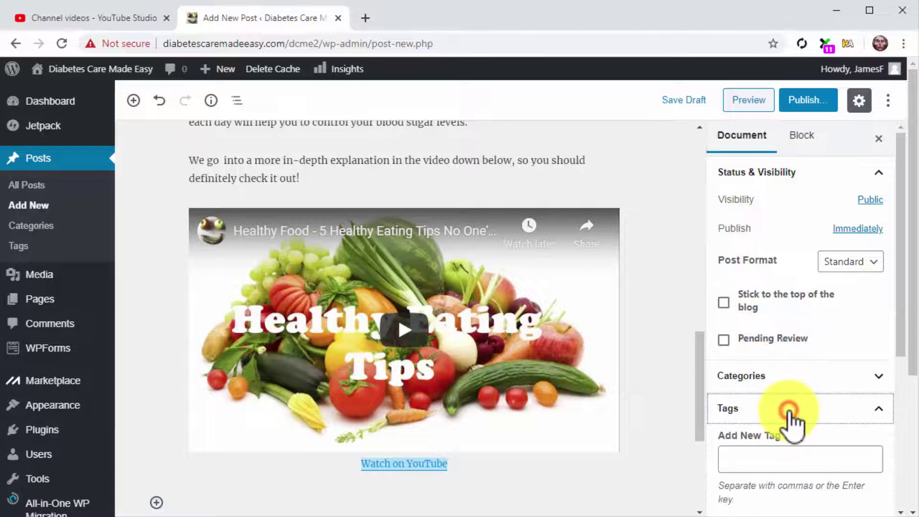
left_click(823, 312)
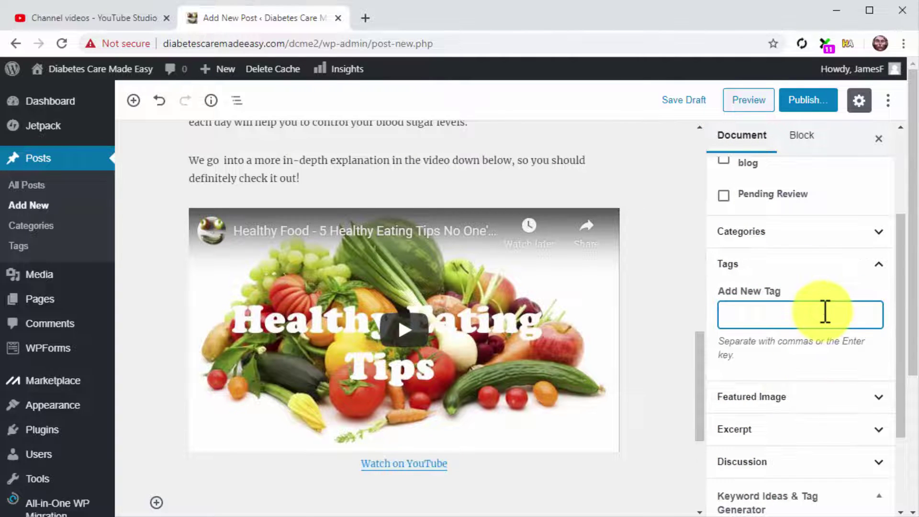
type("Healthy Foods")
key("Return")
type("Healthy Eating")
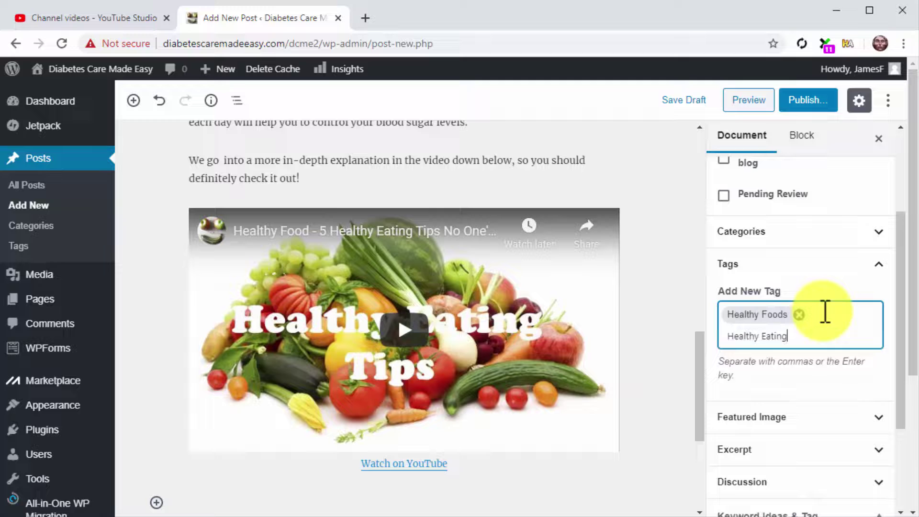
key("Return")
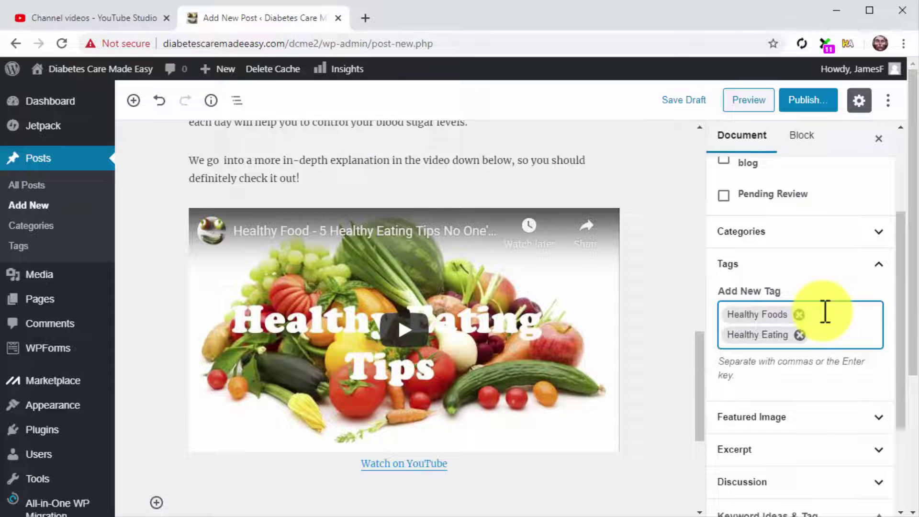
left_click(854, 421)
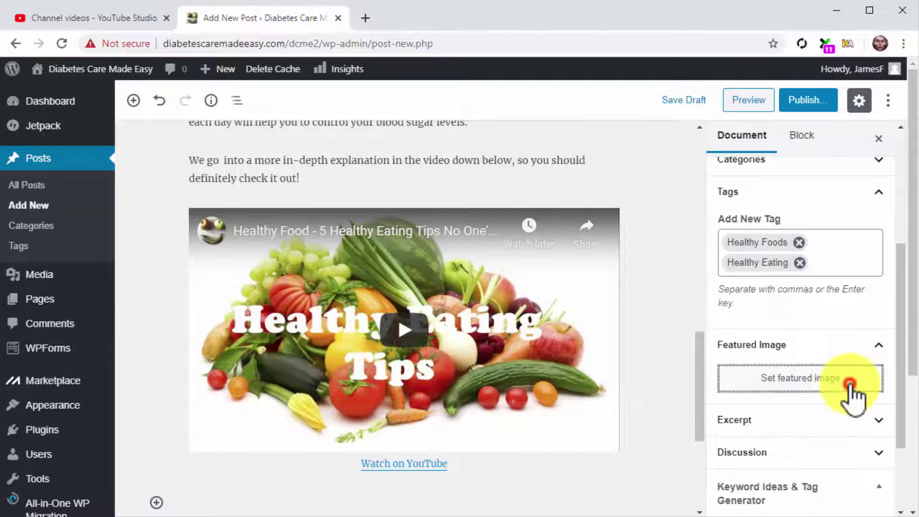
- Upload df2.jpg and set it as the post's featured image
left_click(853, 393)
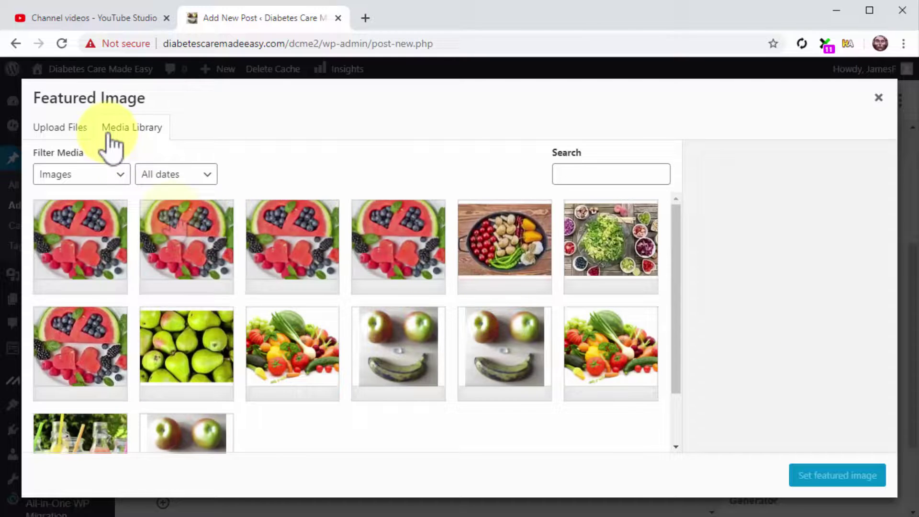
left_click(79, 125)
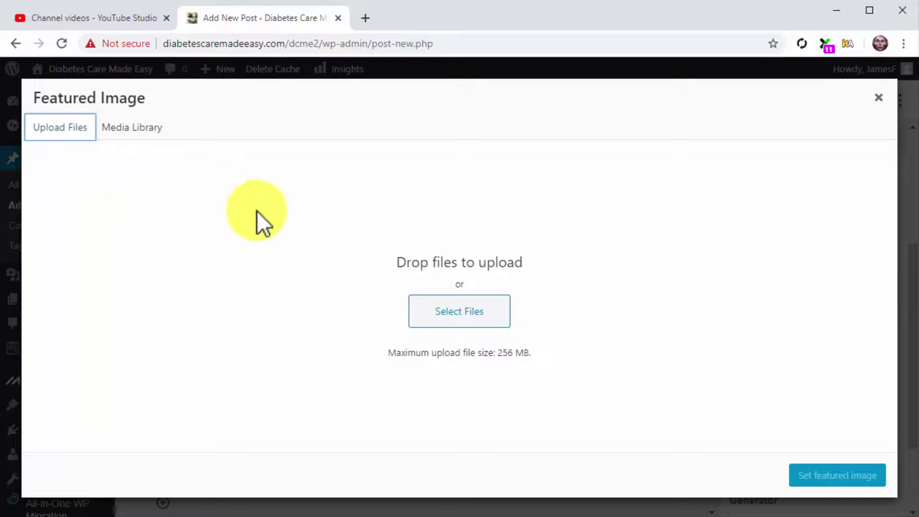
left_click(454, 309)
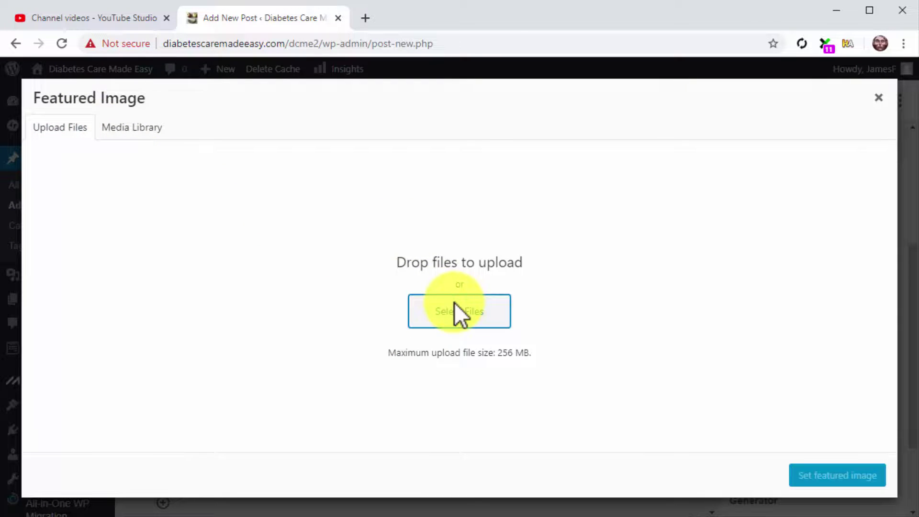
scroll(461, 241, "down", 6)
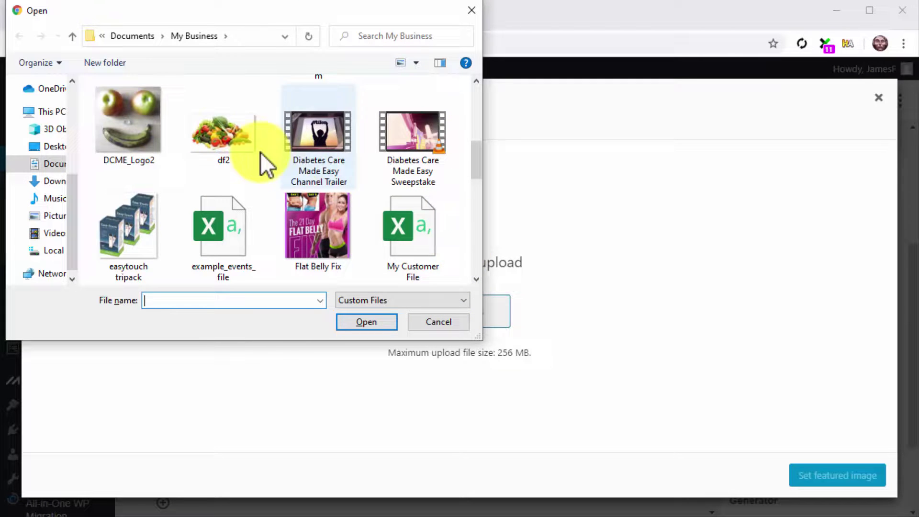
double_click(237, 141)
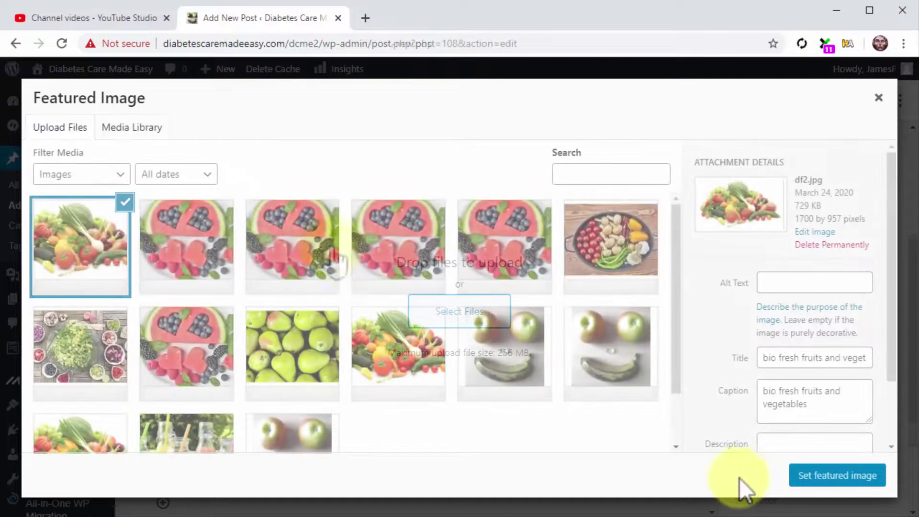
left_click(828, 480)
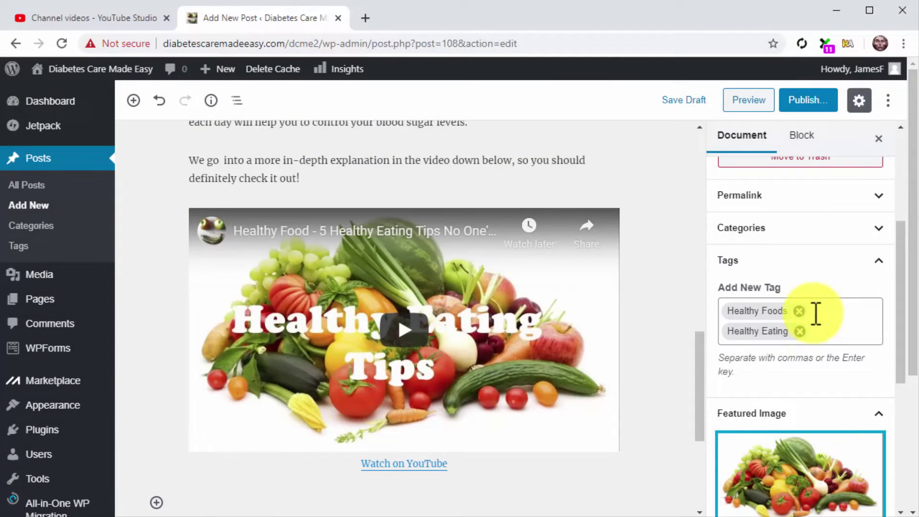
- Publish the Healthy Food post and confirm in the pre-publish panel
left_click(794, 102)
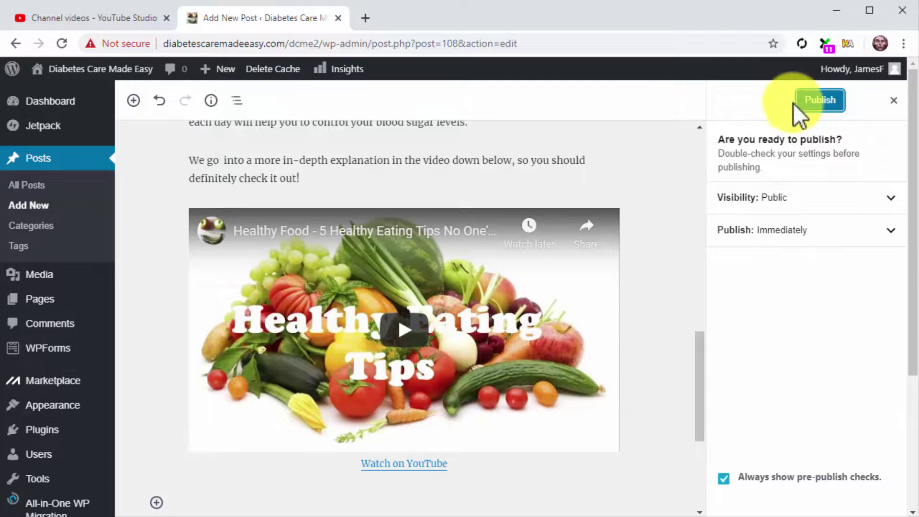
left_click(816, 105)
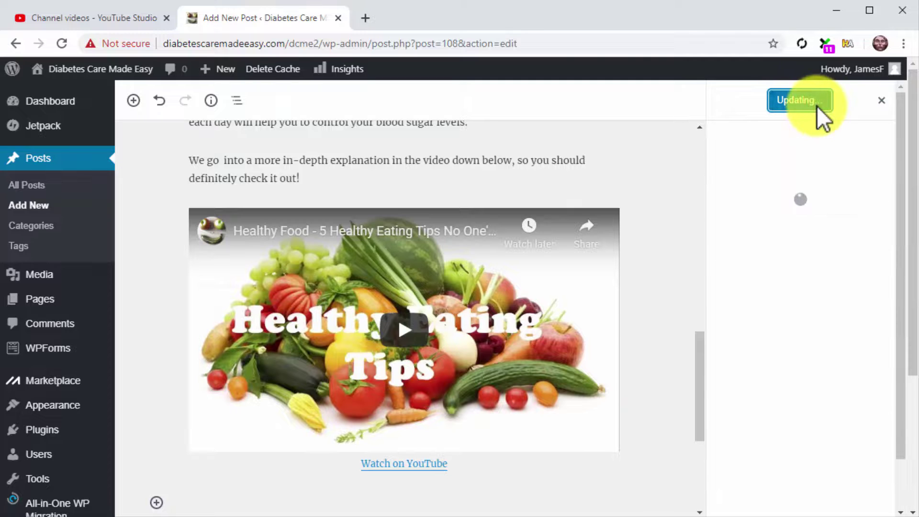